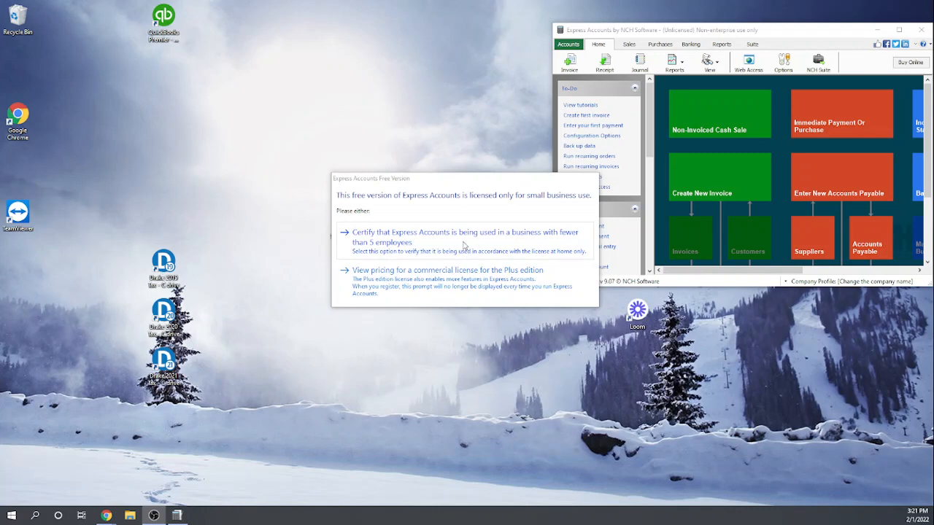
Certify that Express Accounts is used in a business with fewer than 5 employees and maximize its window.
left_click(463, 240)
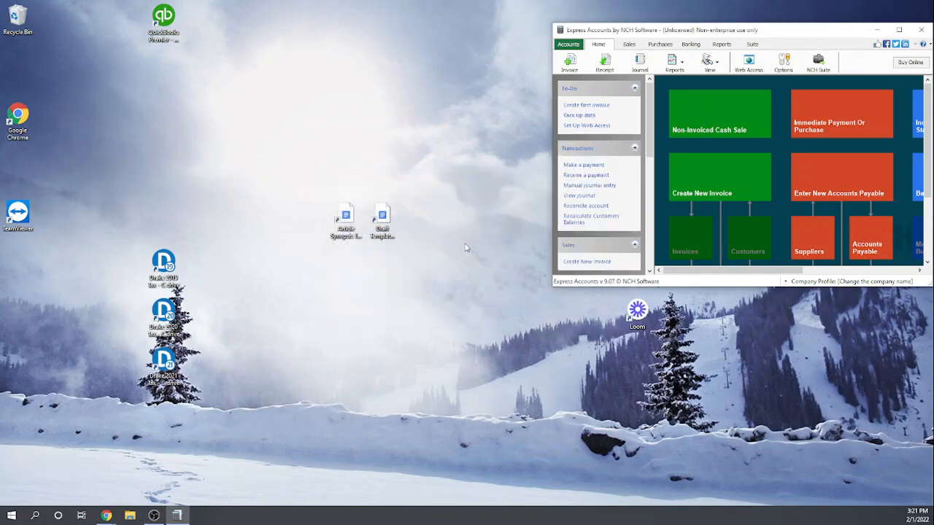
left_click_drag(853, 33, 575, 111)
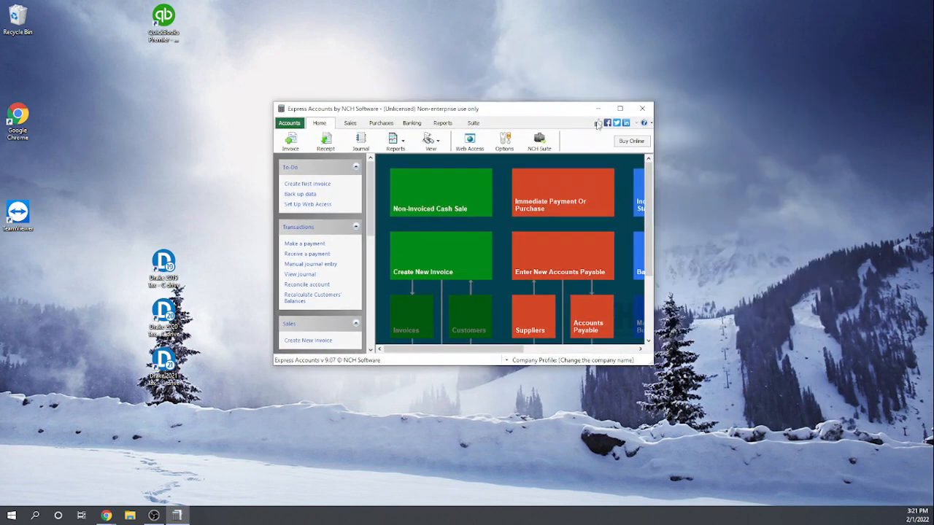
left_click(620, 108)
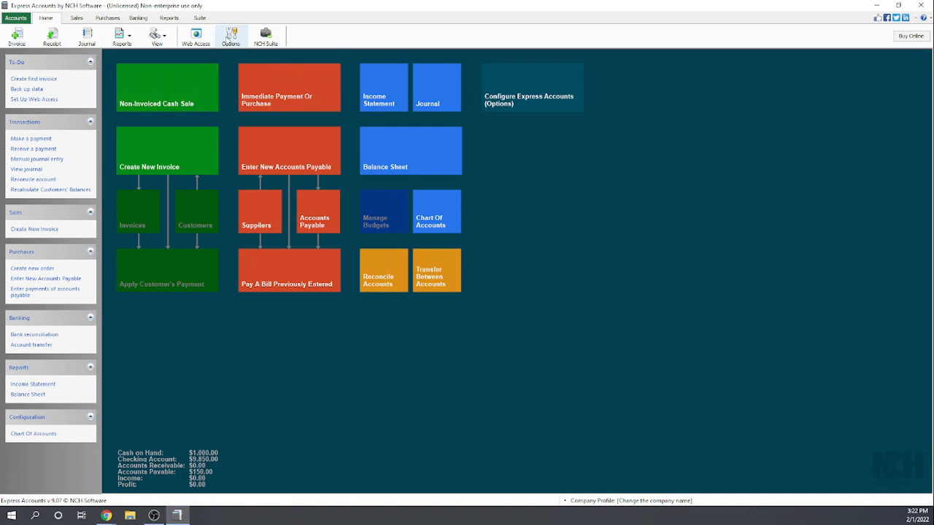
In the business options, set the business type to Both and the business name to Fit HVAC & Plumbing, Inc.
left_click(230, 36)
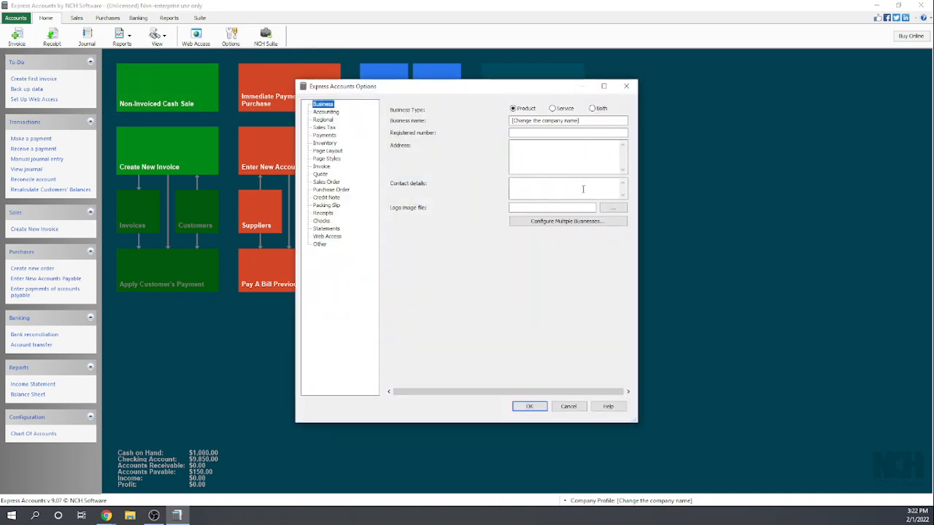
left_click(593, 109)
left_click_drag(602, 123, 482, 128)
type("F")
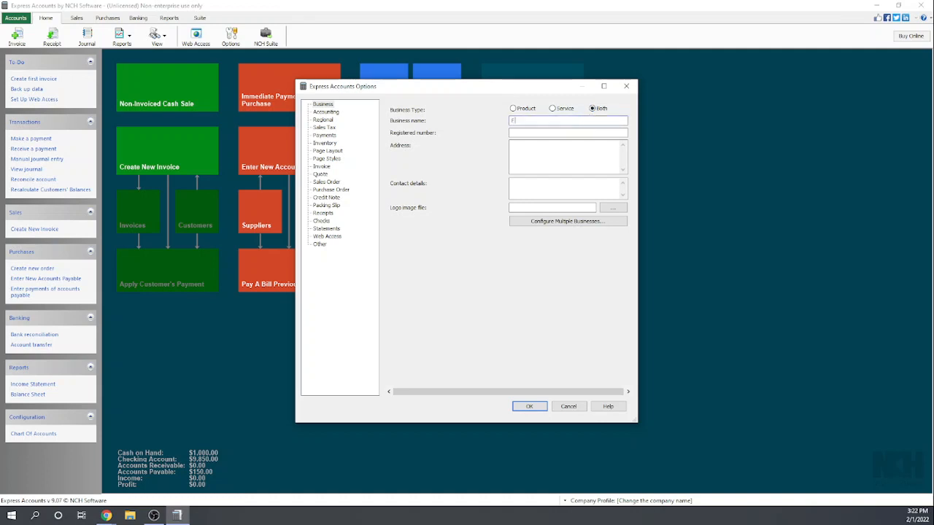
type("it HuAC &")
key("BackSpace")
type("lumbing, Inc.")
Set the fiscal year end to 12/31/2022 in the accounting options.
left_click(325, 113)
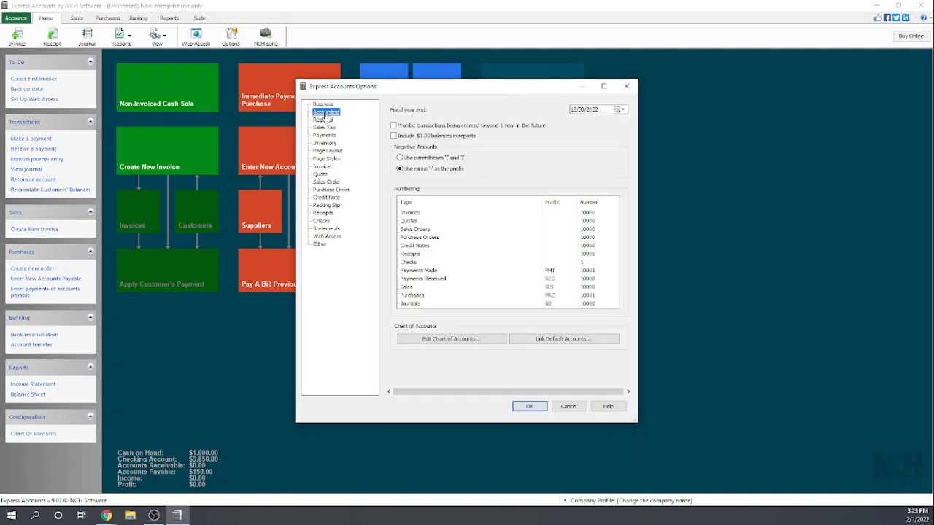
left_click(619, 110)
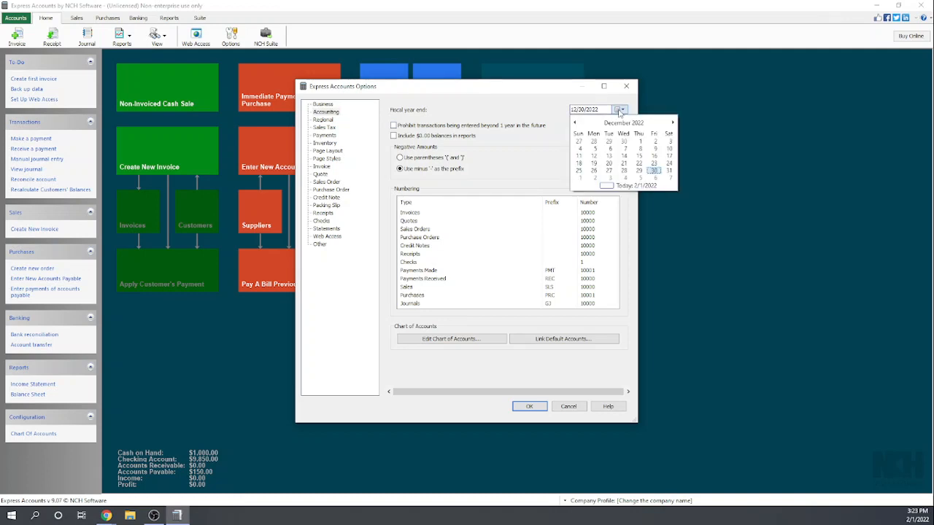
left_click(668, 171)
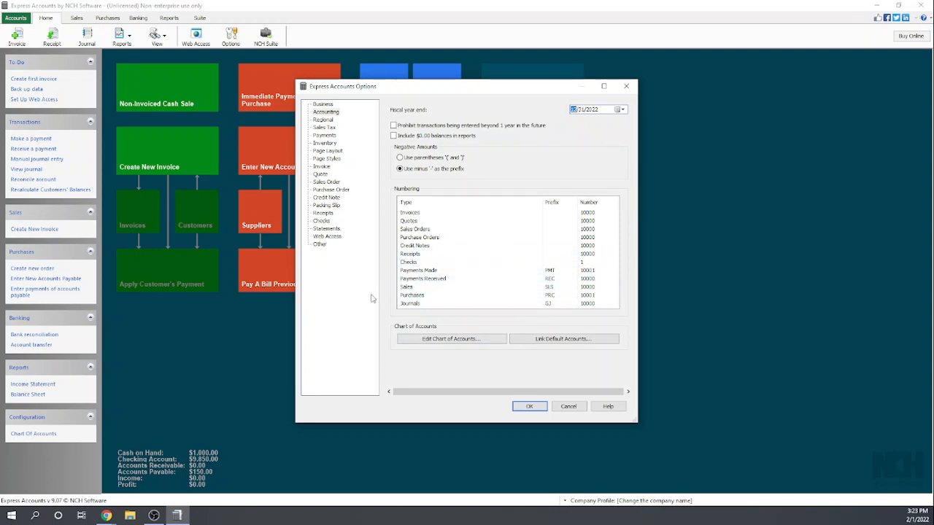
Open the chart of accounts for editing and browse the standard default accounts offered for a new account.
left_click(448, 340)
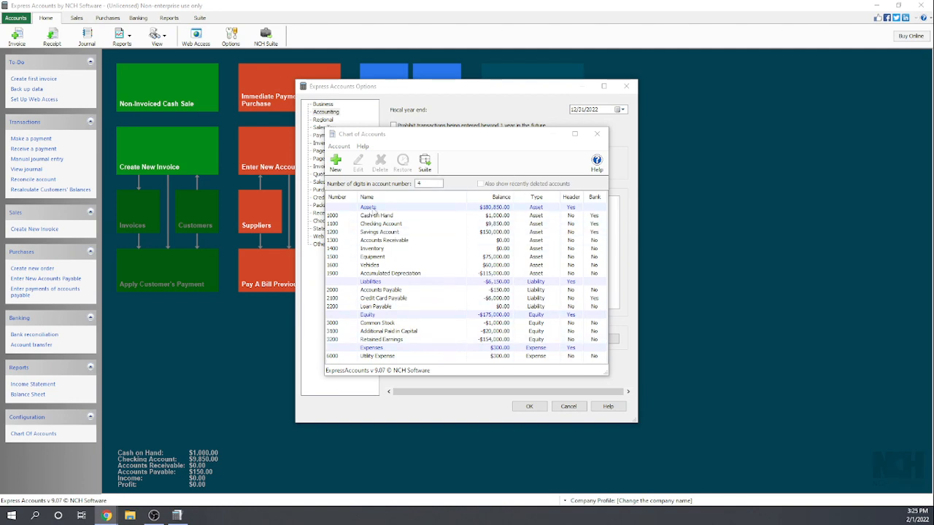
left_click(336, 163)
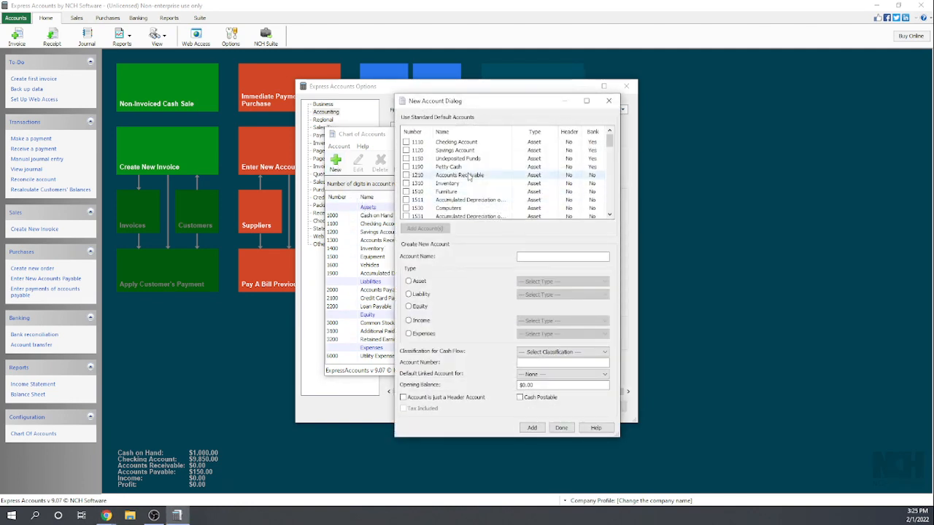
scroll(512, 198, "down", 1)
scroll(512, 198, "down", 1)
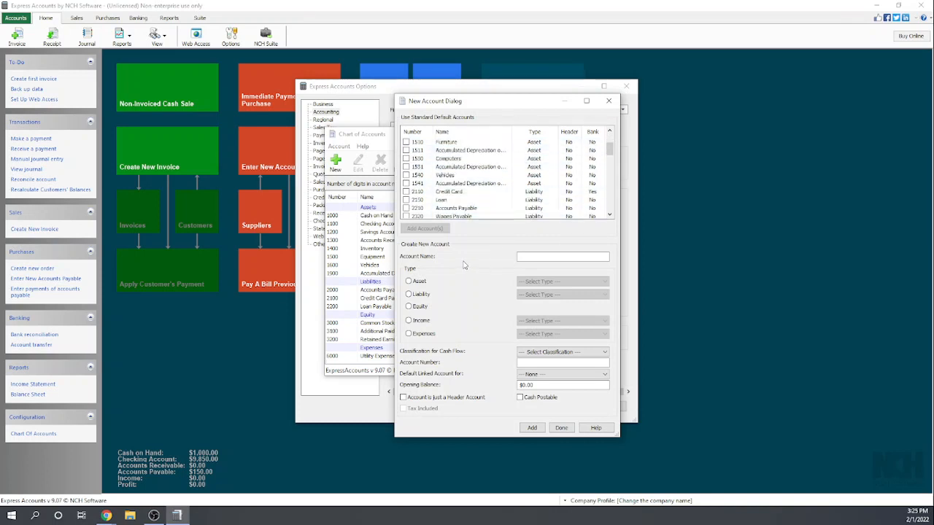
Try the Financing cash flow classification for a new account and reset the classification to unselected.
left_click(532, 257)
left_click(604, 355)
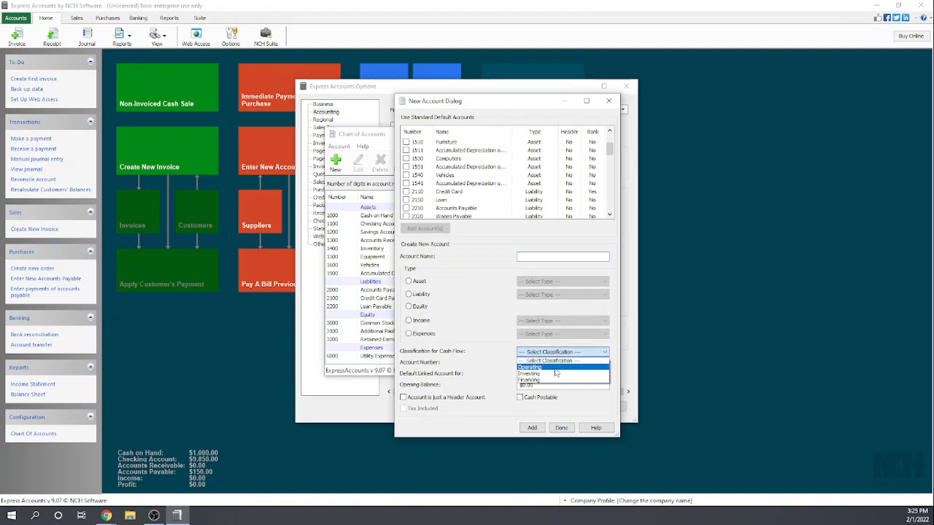
left_click(529, 380)
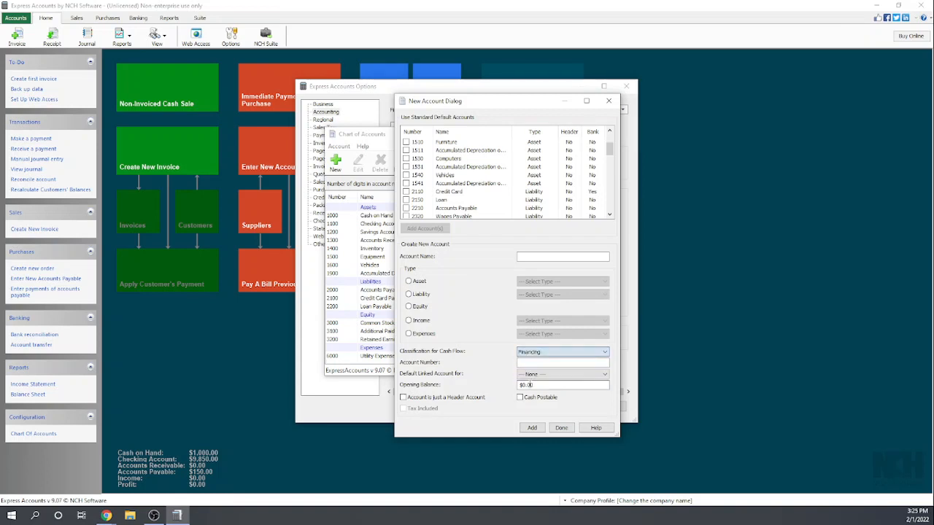
left_click(605, 355)
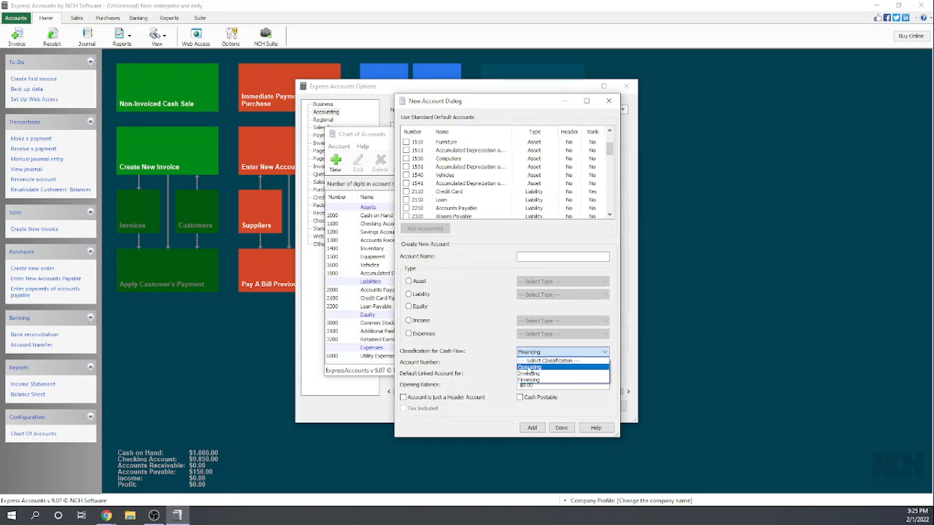
left_click(470, 364)
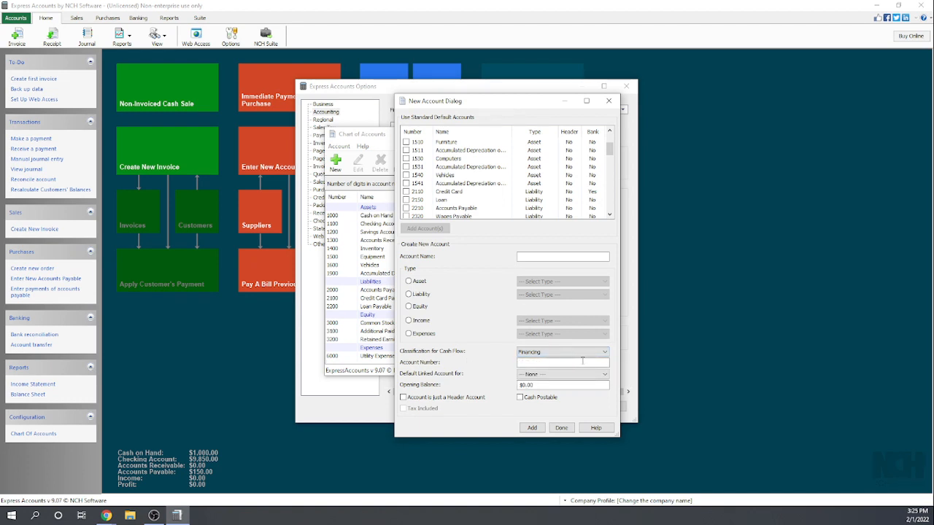
left_click(605, 354)
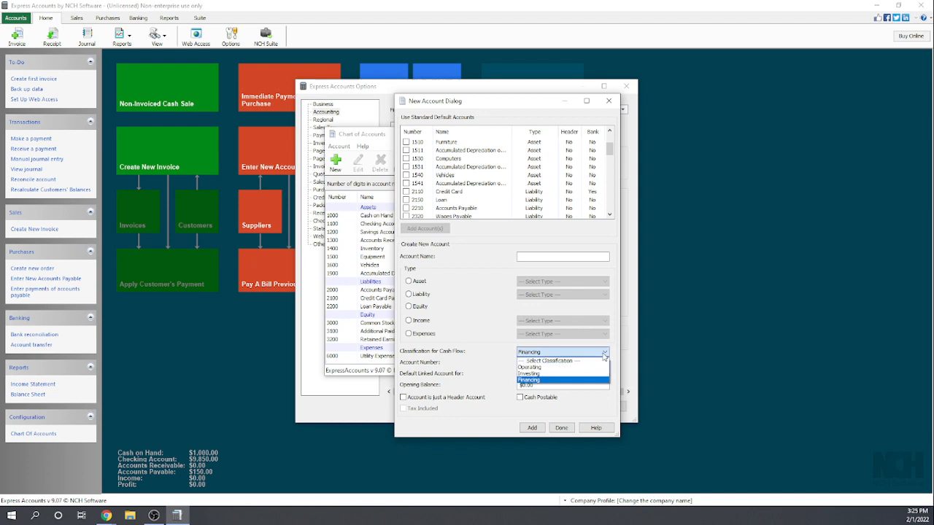
left_click(555, 363)
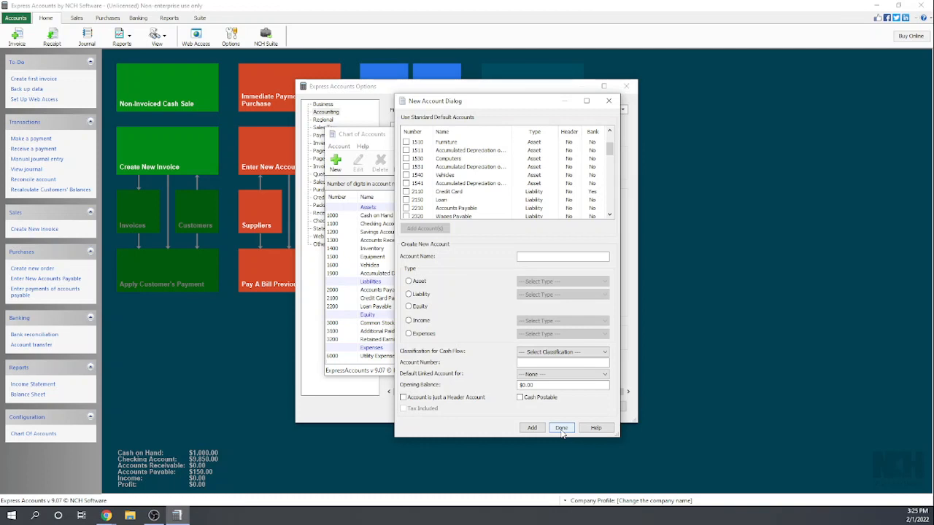
Highlight the standard Checking Account entry and close the new account dialog without adding an account.
scroll(446, 161, "up", 3)
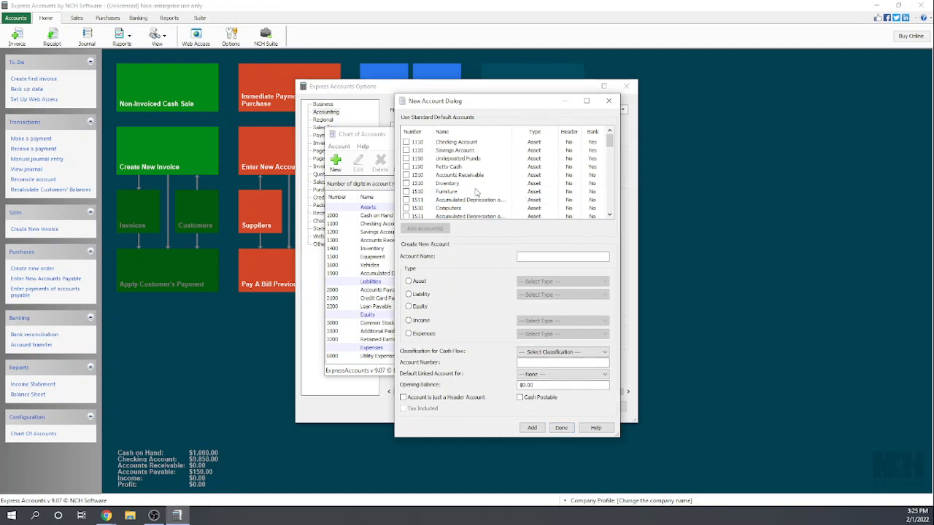
left_click(457, 144)
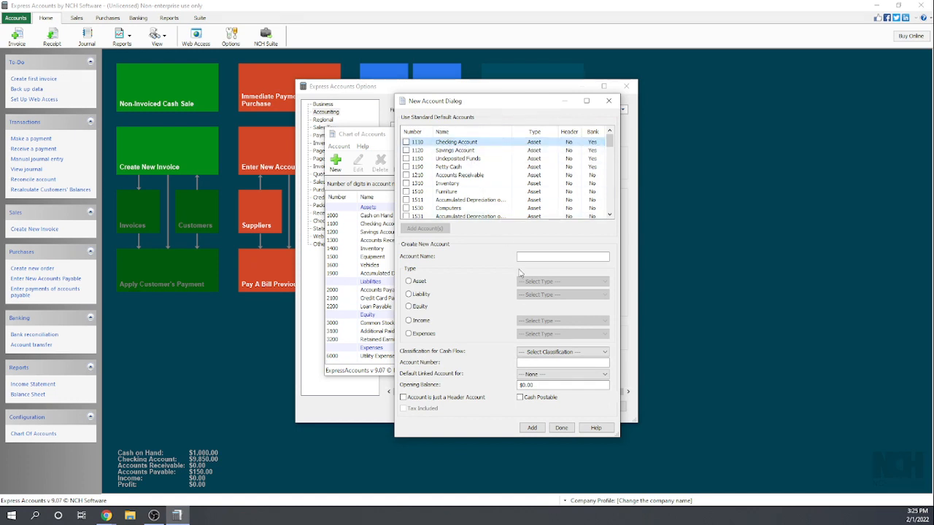
left_click(608, 100)
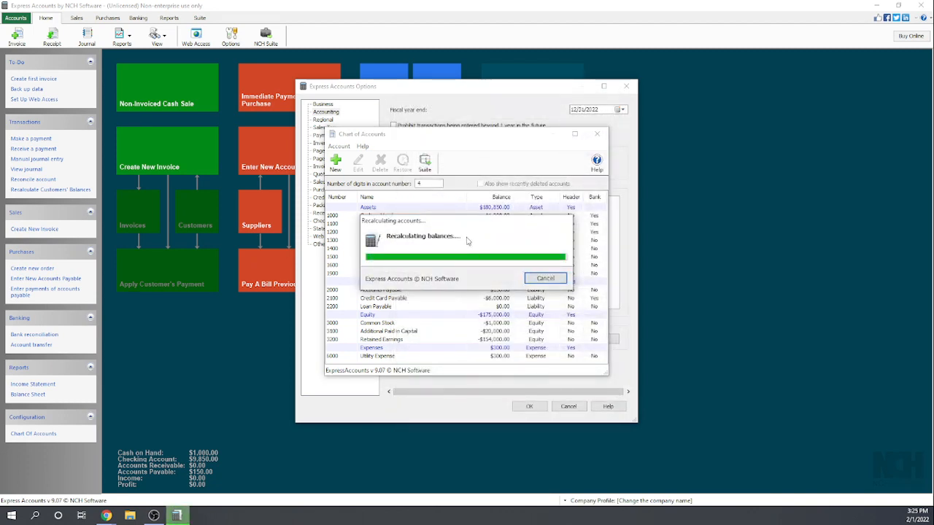
Examine the properties of the existing Checking Account, cancel without changes and close the chart of accounts.
left_click(391, 224)
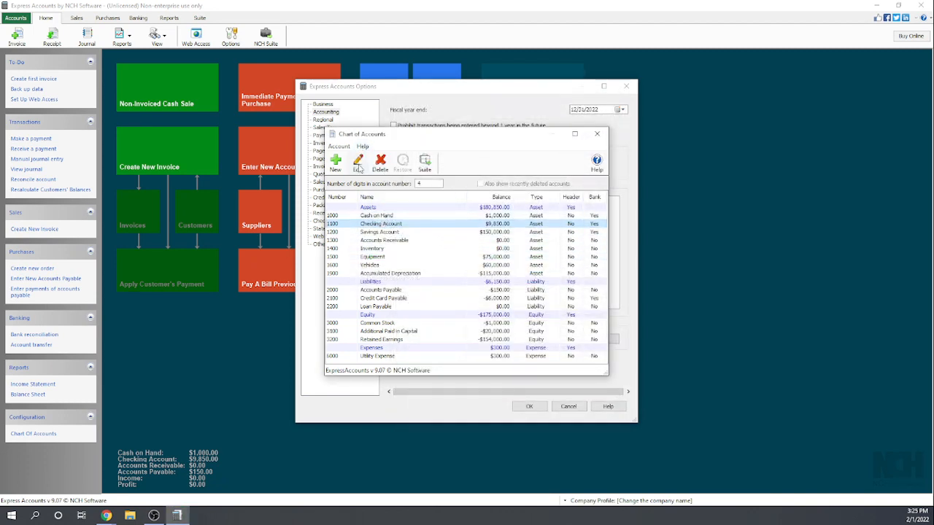
left_click(357, 162)
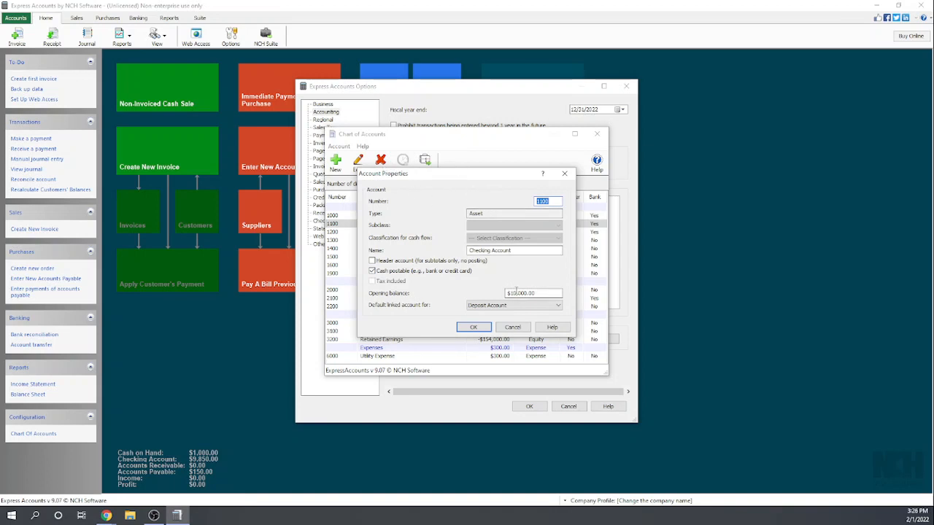
left_click(513, 327)
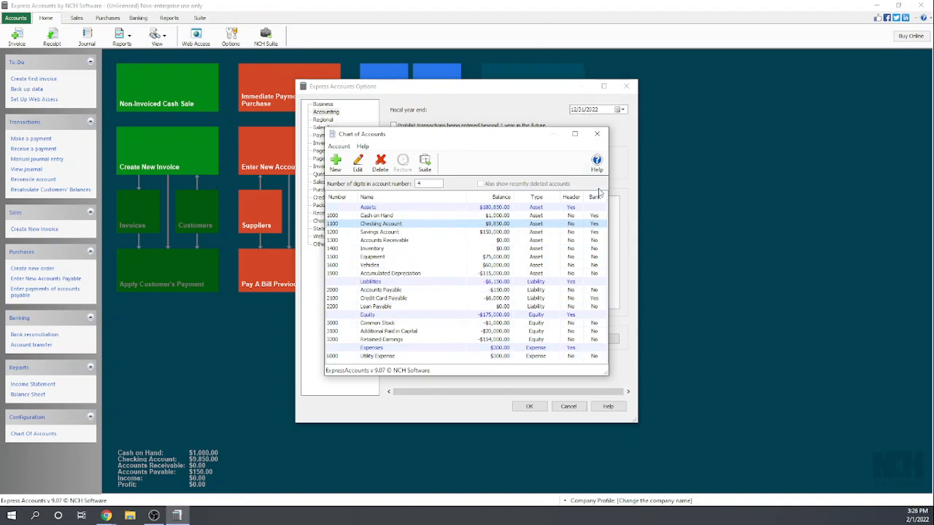
left_click(597, 135)
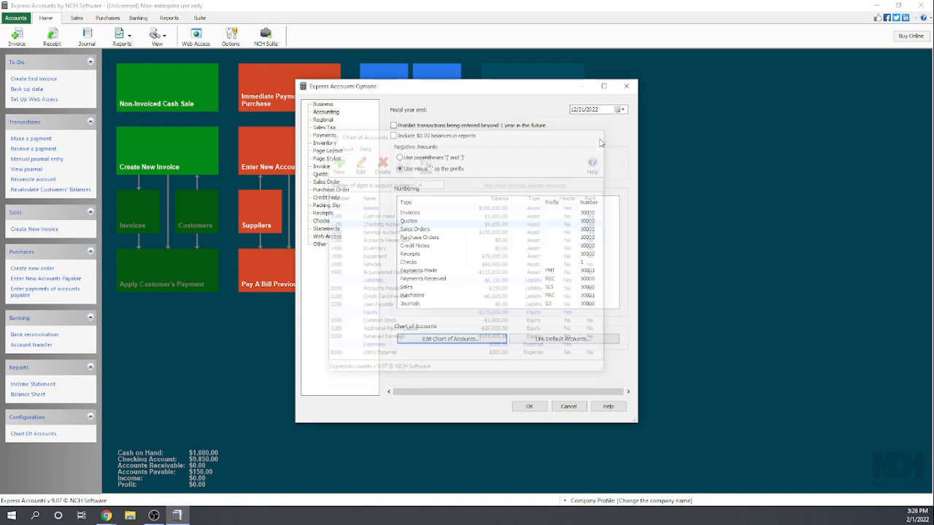
Review the Regional, Sales Tax, Payments, Inventory, Web Access and Other options and close the options without saving.
left_click(325, 121)
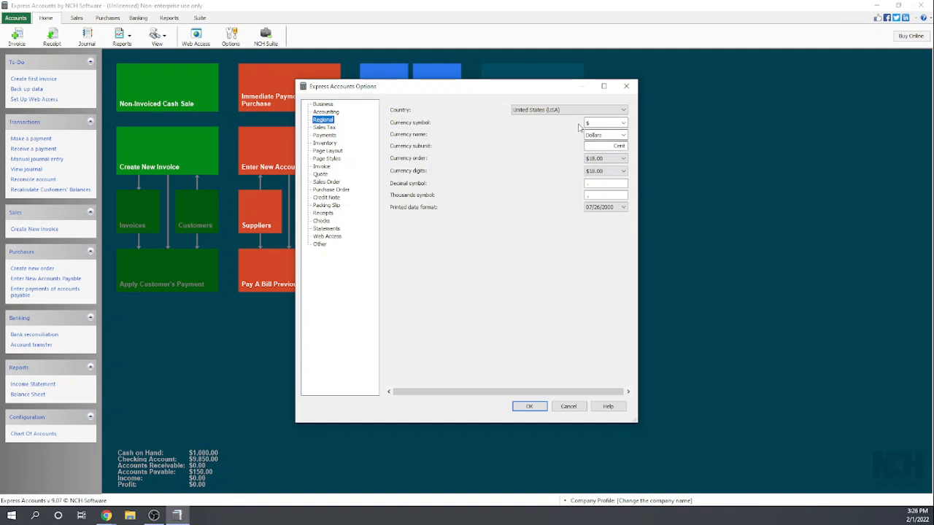
left_click(329, 128)
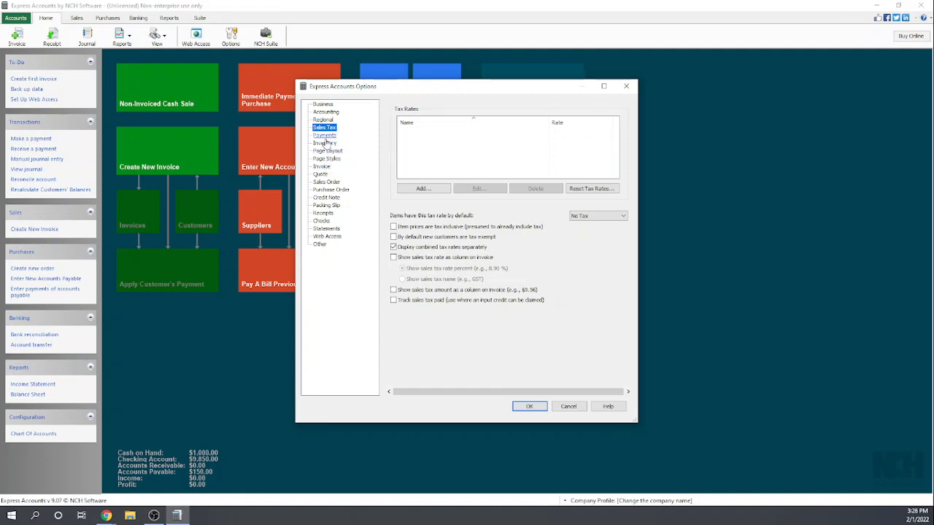
left_click(325, 137)
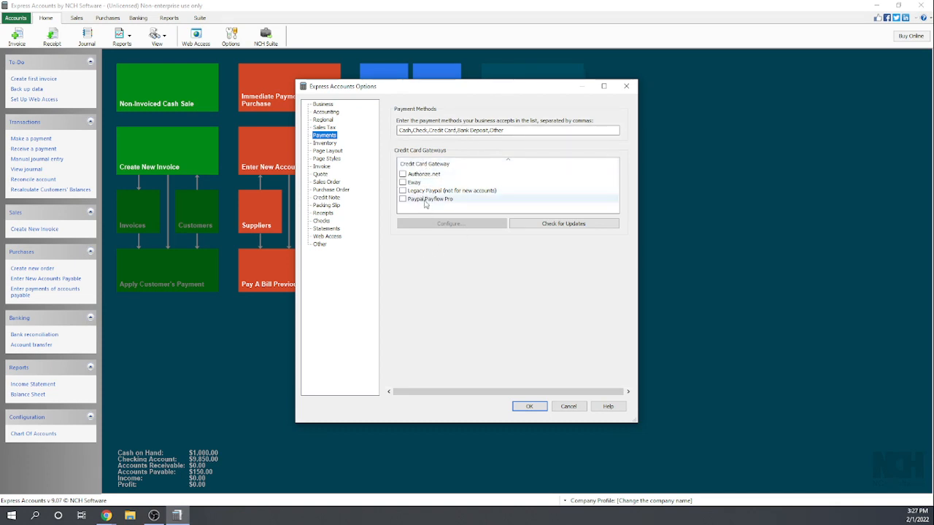
left_click(325, 143)
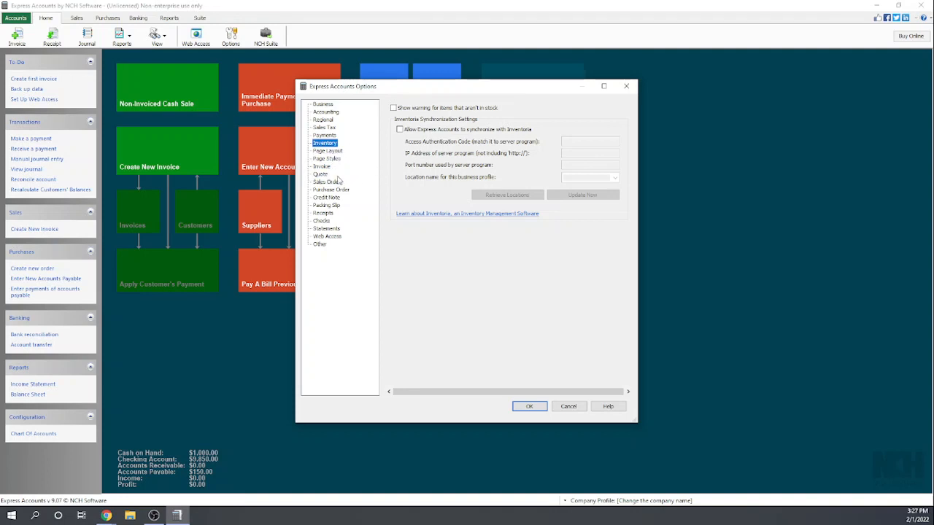
left_click(328, 237)
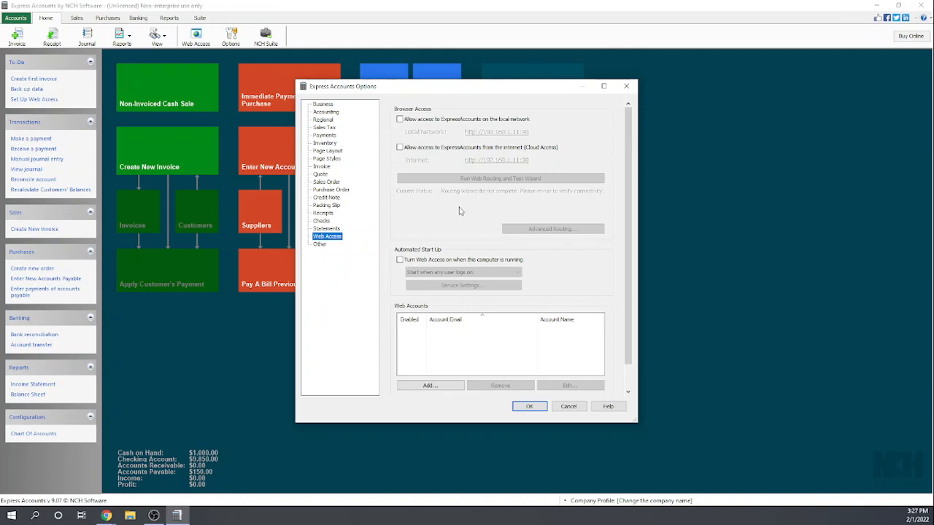
scroll(442, 214, "down", 1)
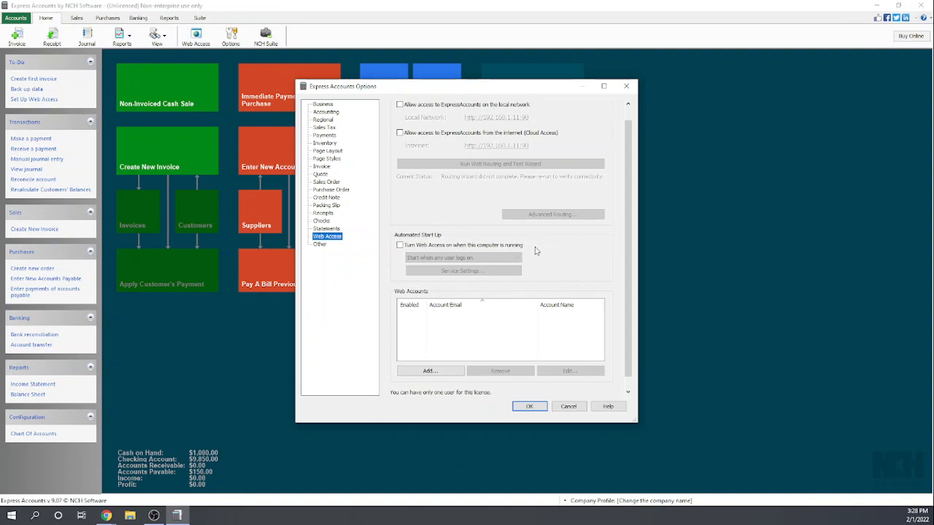
left_click(320, 244)
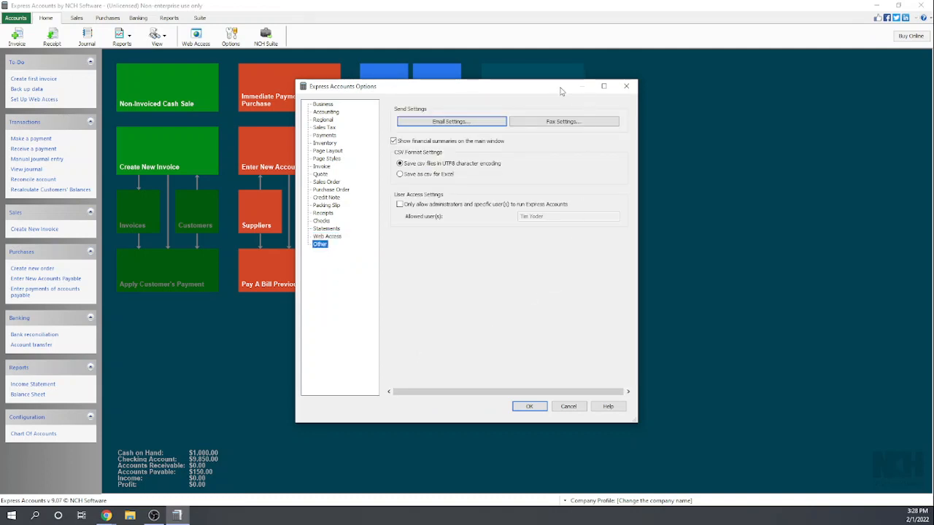
left_click(626, 87)
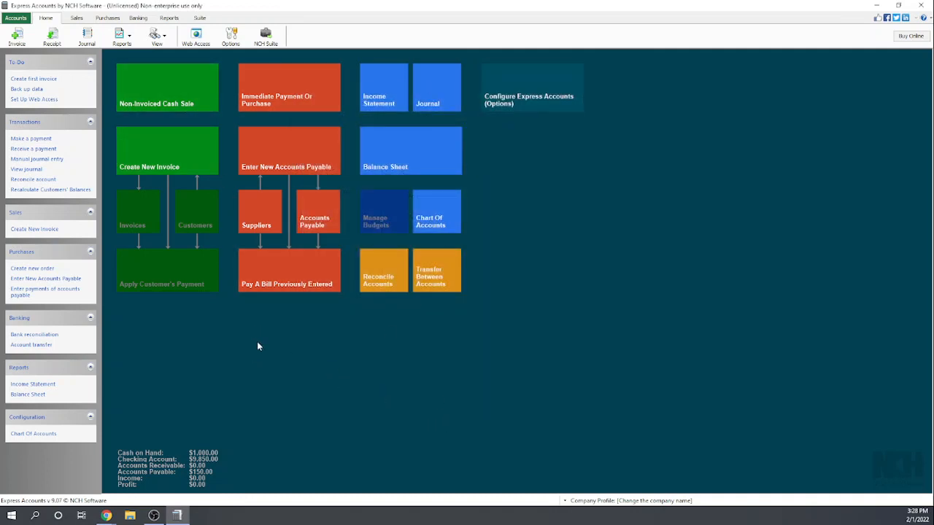
left_click(15, 19)
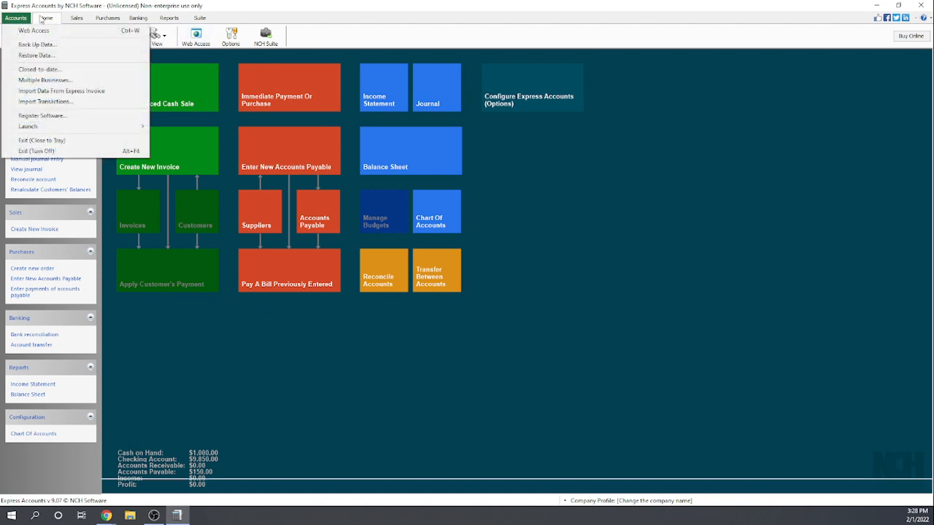
left_click(46, 19)
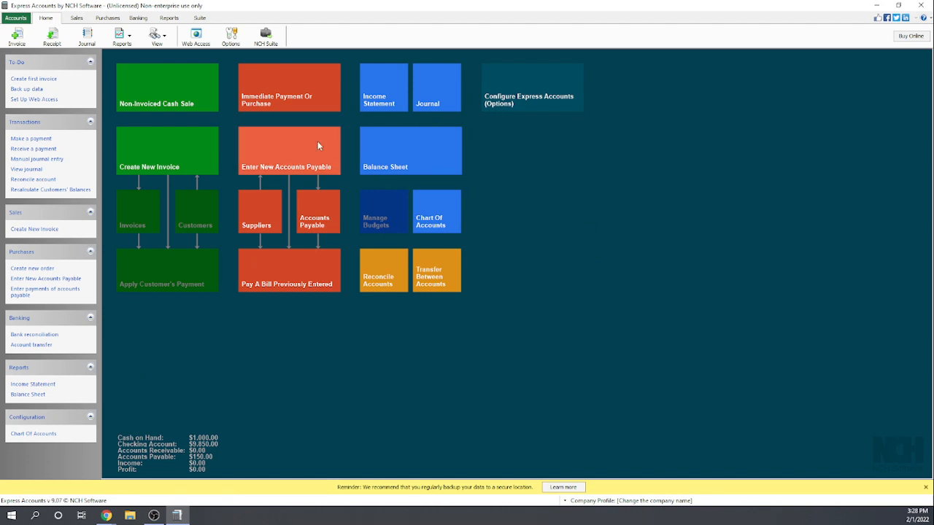
left_click(22, 20)
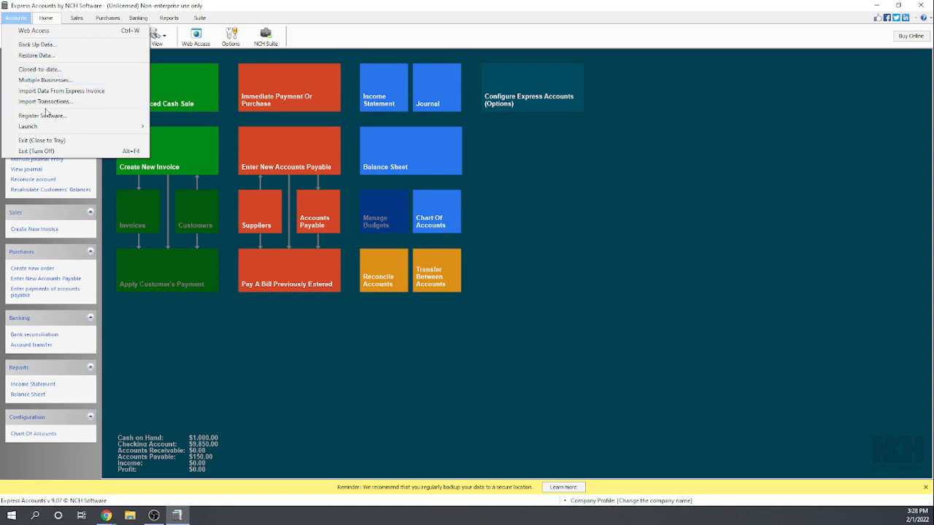
Set the books' closed-to-date to 12/31/2021 with the closed-to-date option enabled, and save the setting.
left_click(44, 73)
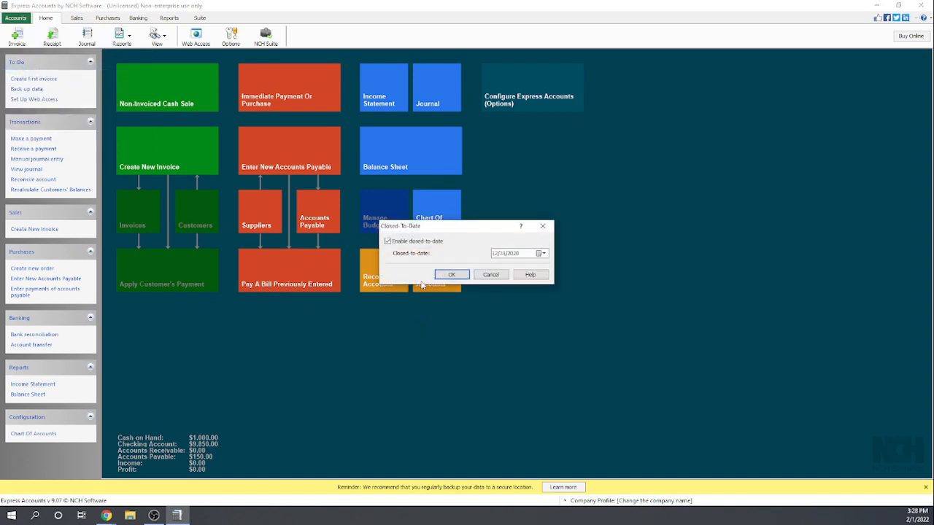
left_click(543, 254)
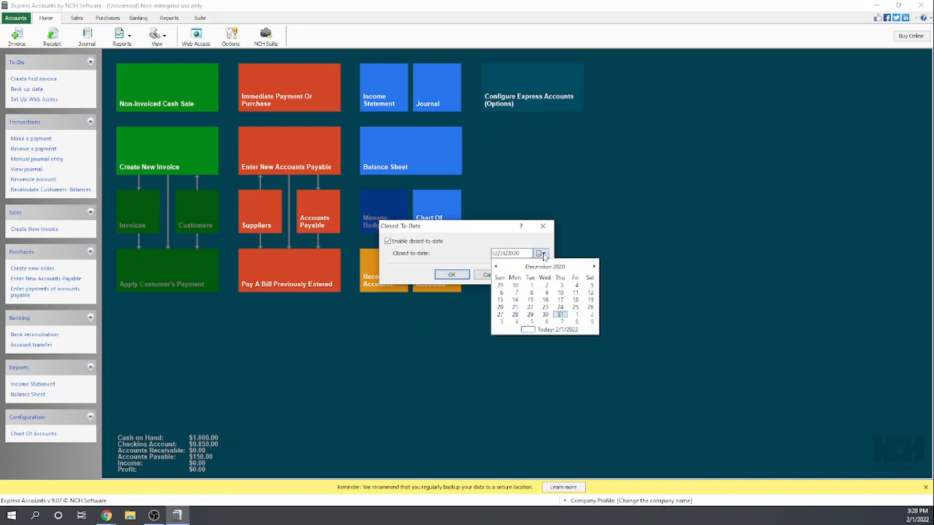
left_click(594, 267)
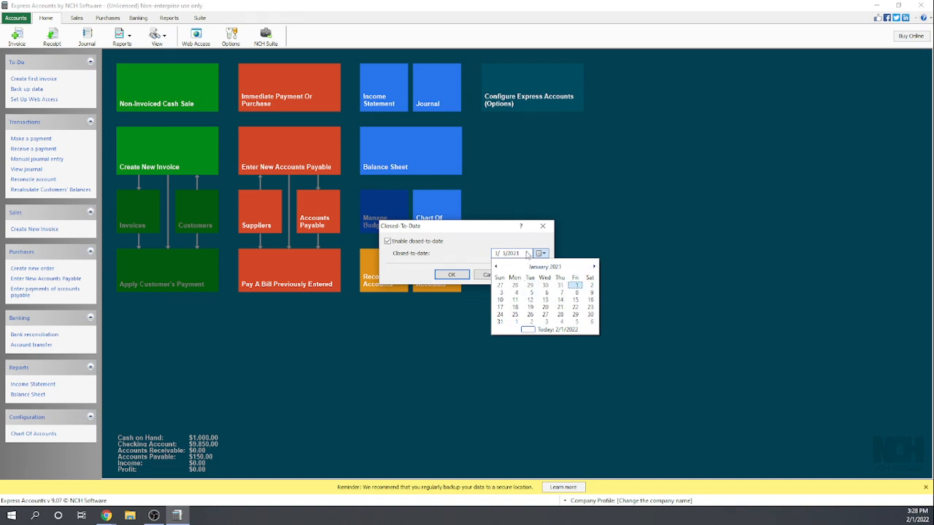
left_click(594, 267)
left_click(594, 267)
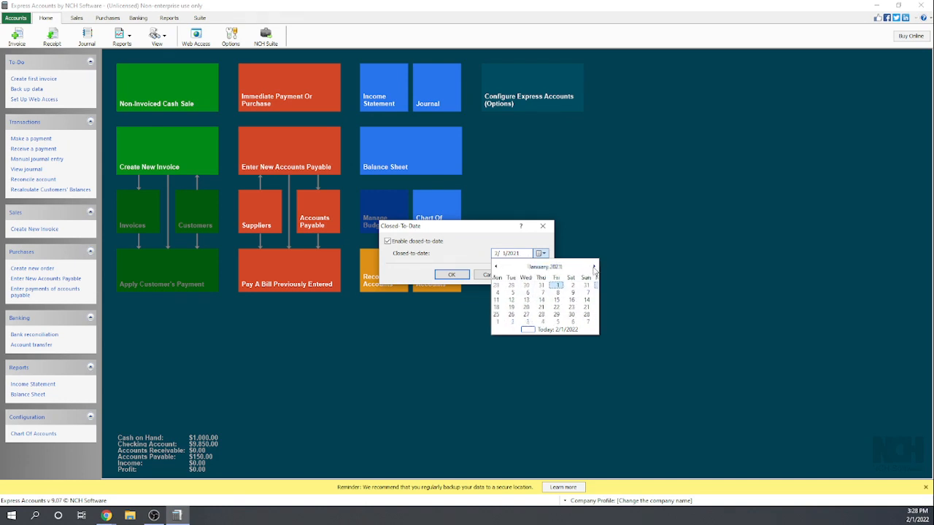
left_click(594, 267)
left_click(594, 267)
left_click(593, 267)
left_click(594, 267)
left_click(593, 266)
left_click(593, 266)
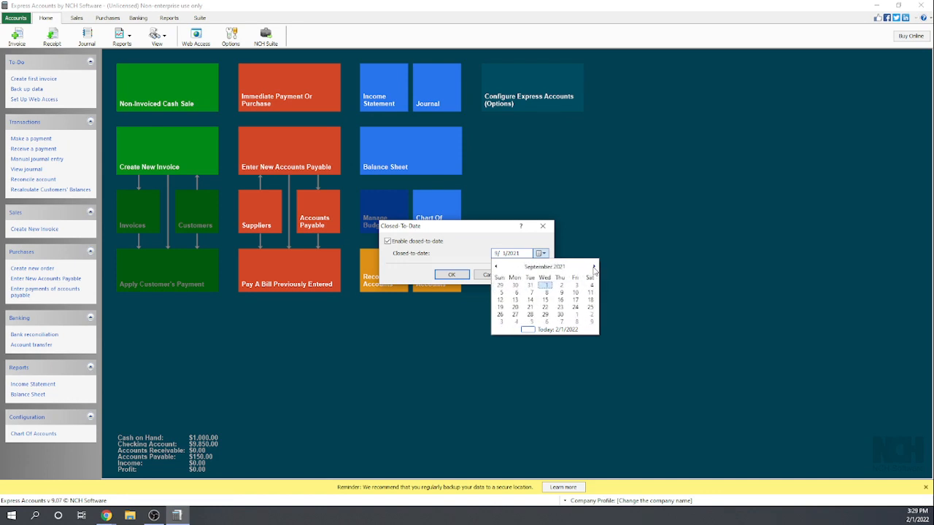
left_click(593, 267)
left_click(594, 267)
left_click(594, 267)
left_click(575, 315)
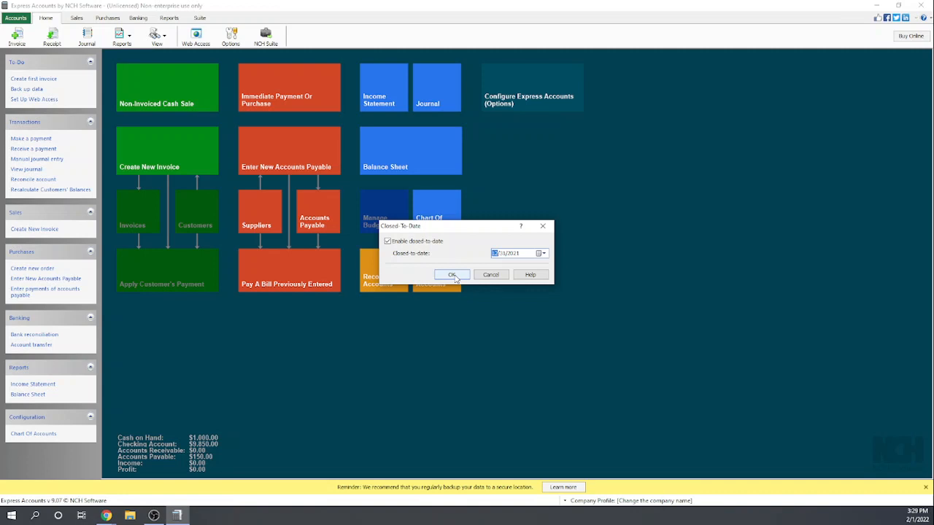
left_click(452, 275)
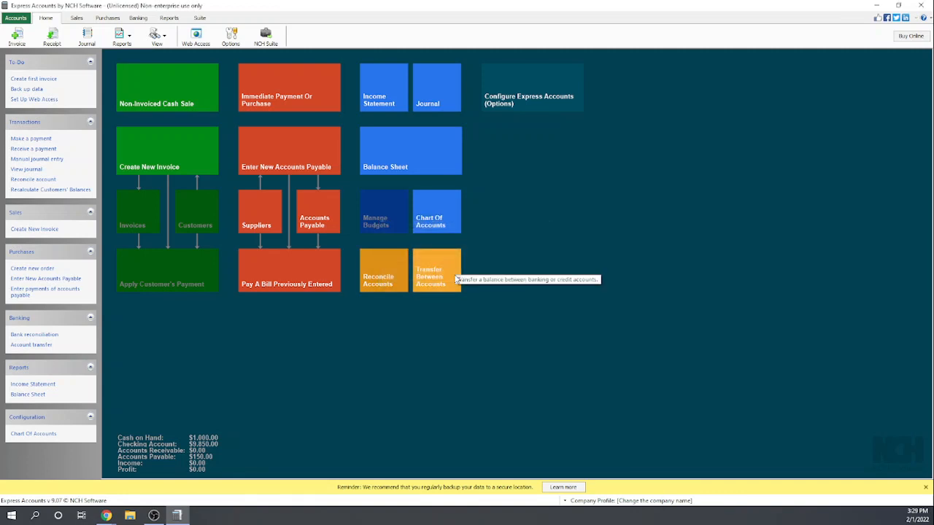